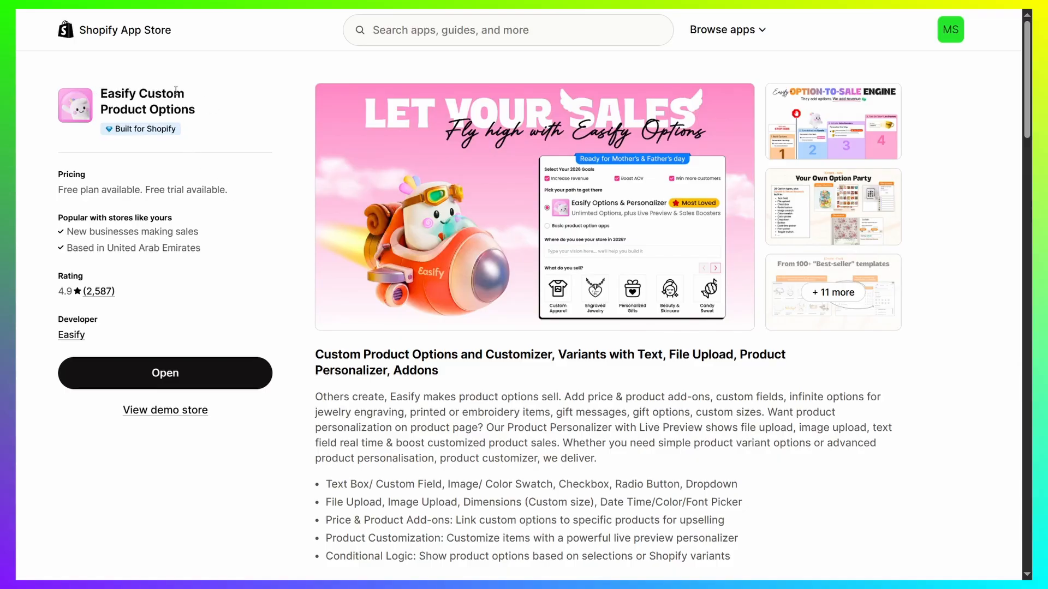
Step: Review the pricing plans on the Easify Custom Product Options listing, noting the free plan
scroll(224, 221, "down", 10)
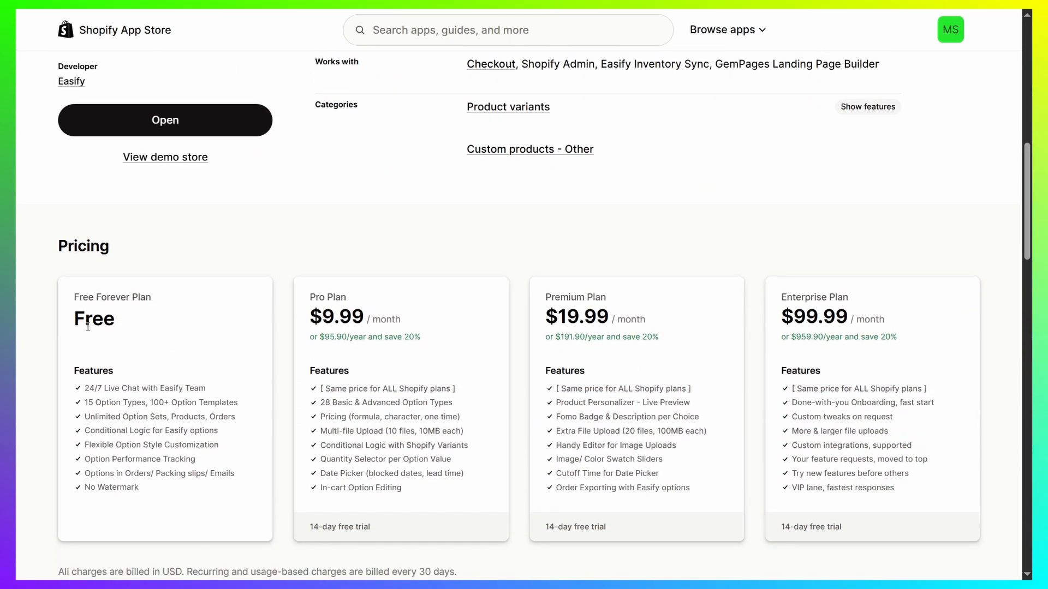
left_click_drag(71, 322, 153, 315)
left_click(153, 315)
scroll(202, 327, "up", 3)
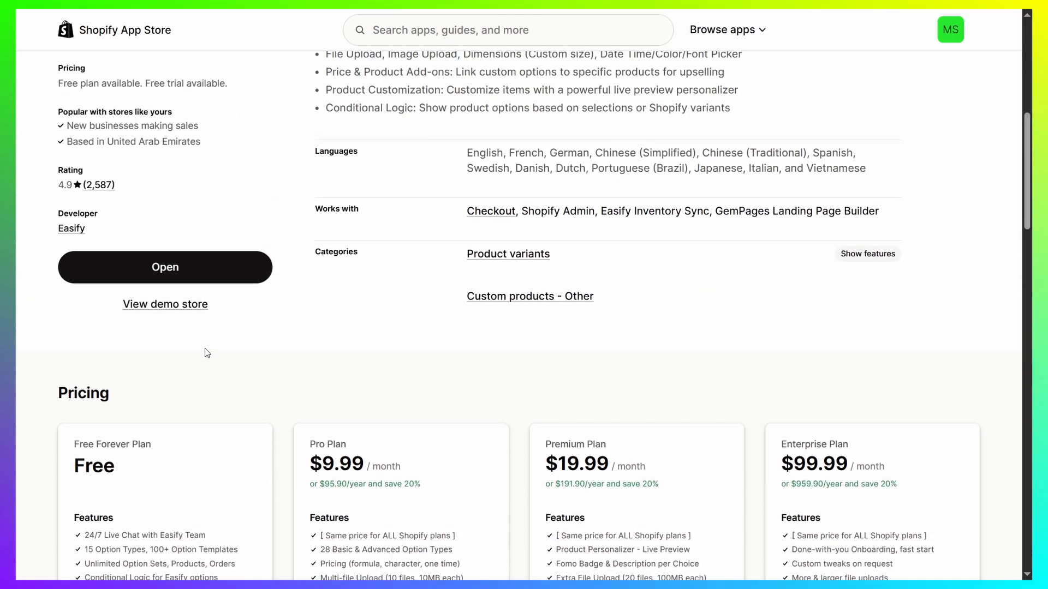
scroll(206, 351, "up", 5)
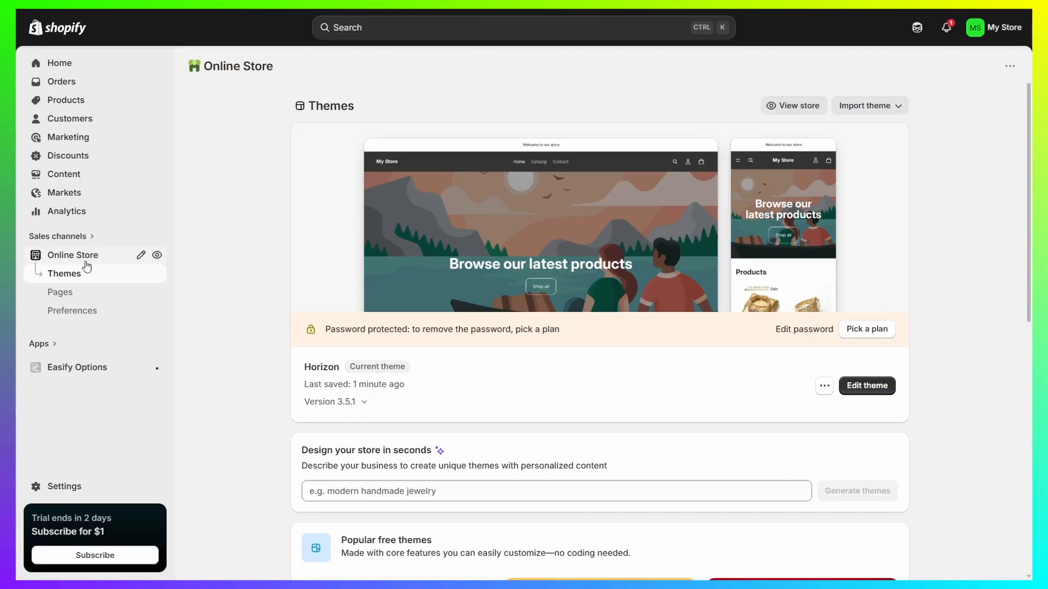
Step: Check in the Horizon theme's app embeds whether Easify's Product Options embed is enabled, and return to the themes page
left_click(860, 388)
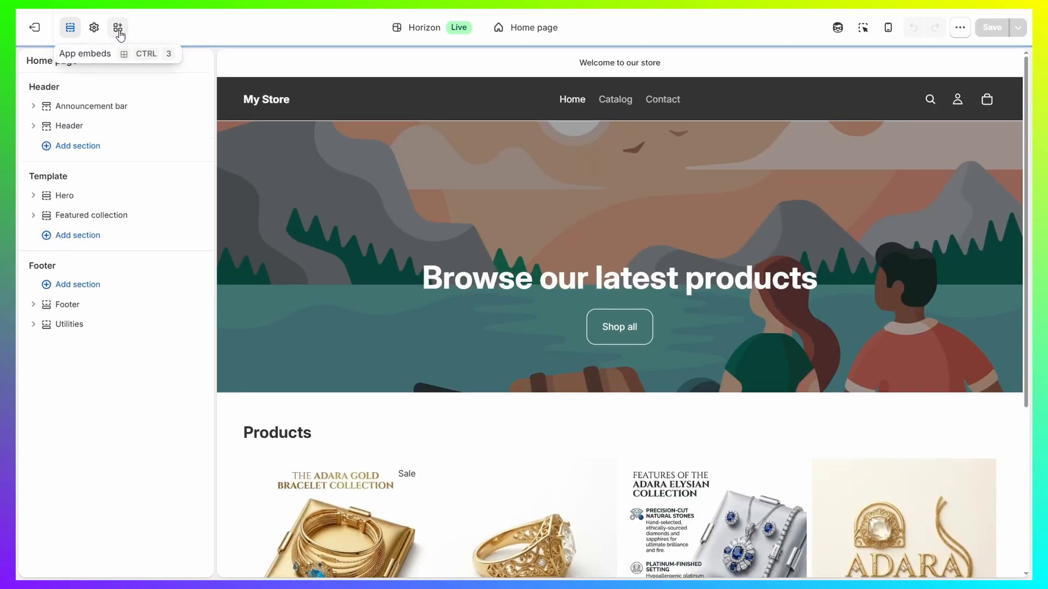
left_click(118, 28)
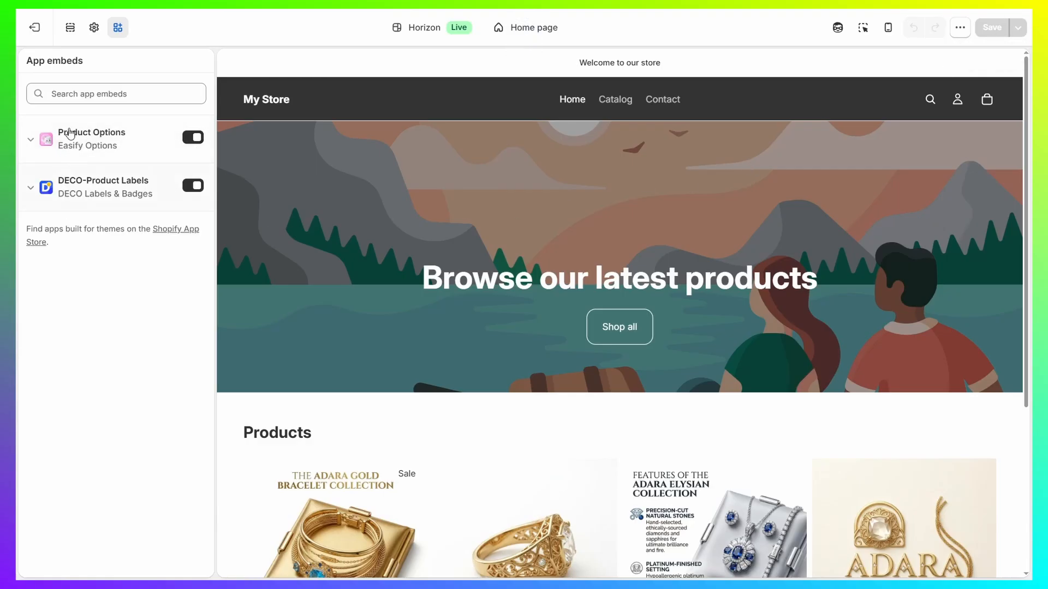
left_click(34, 28)
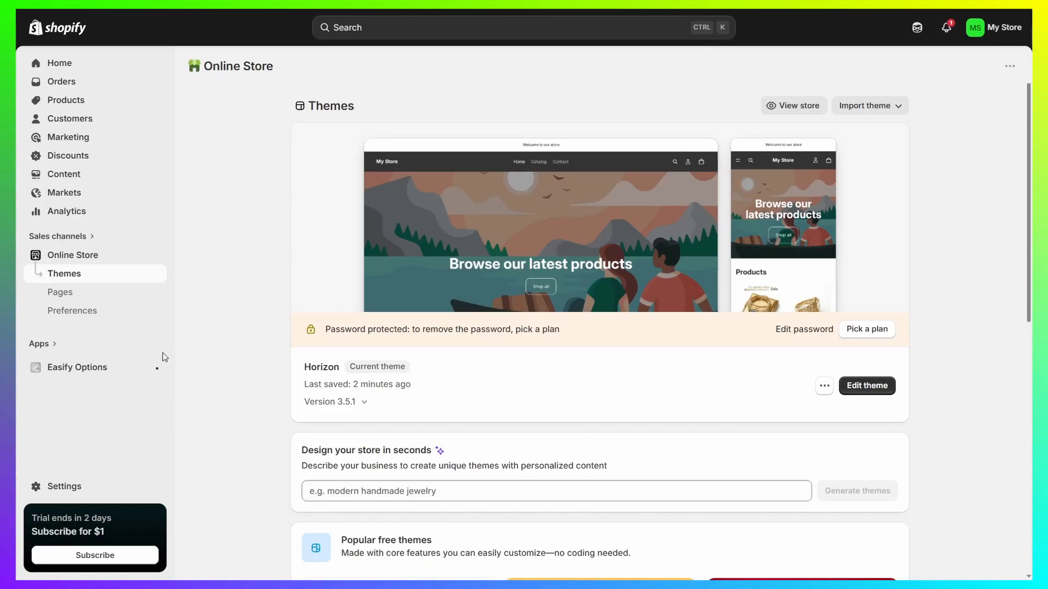
Step: Create a new option set named "Test Field" in the Easify Options app
left_click(47, 345)
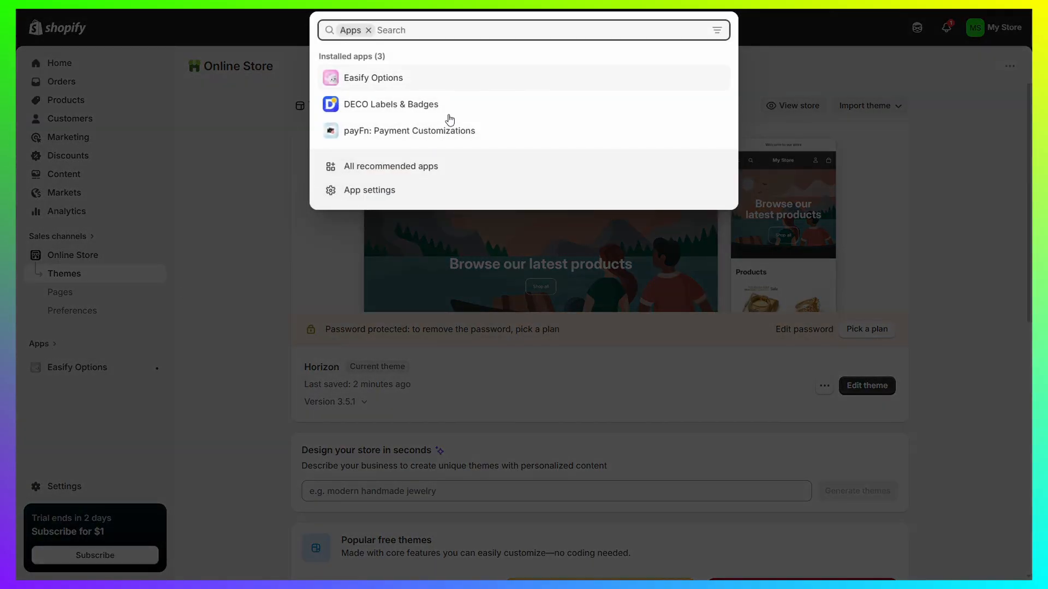
left_click(424, 81)
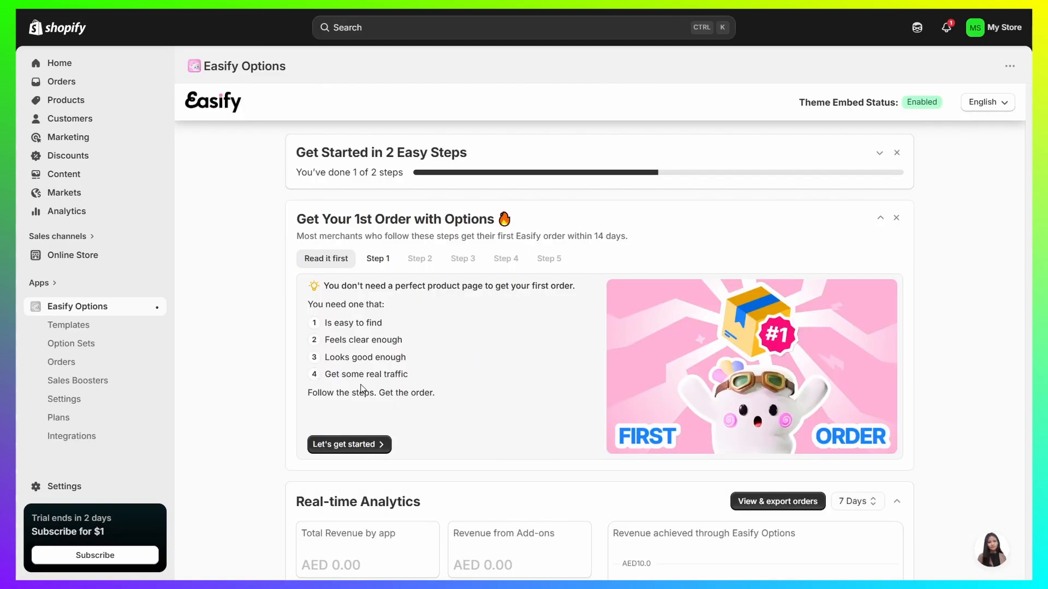
left_click(78, 346)
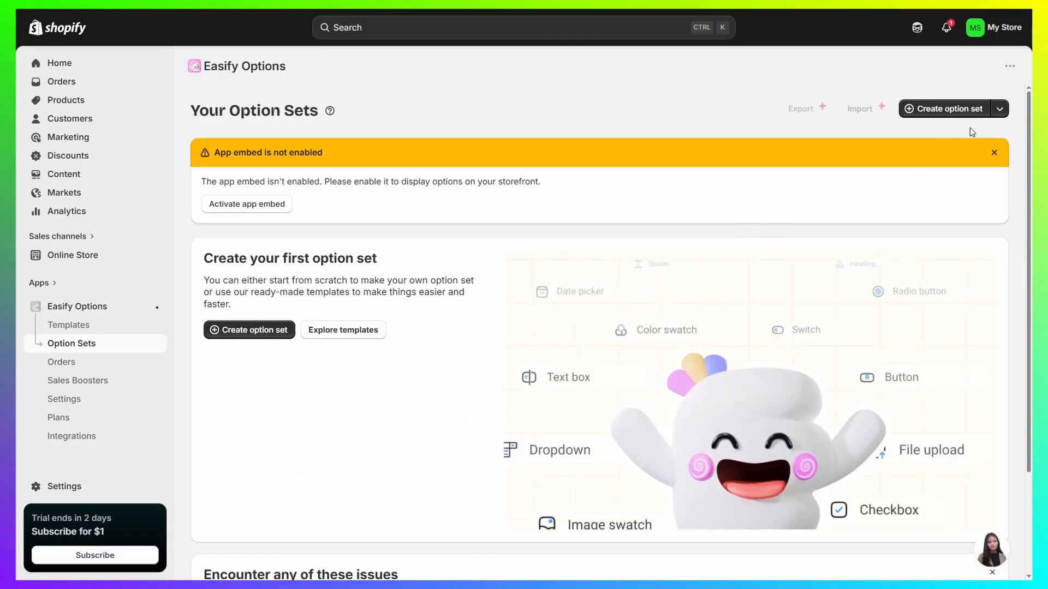
left_click(950, 109)
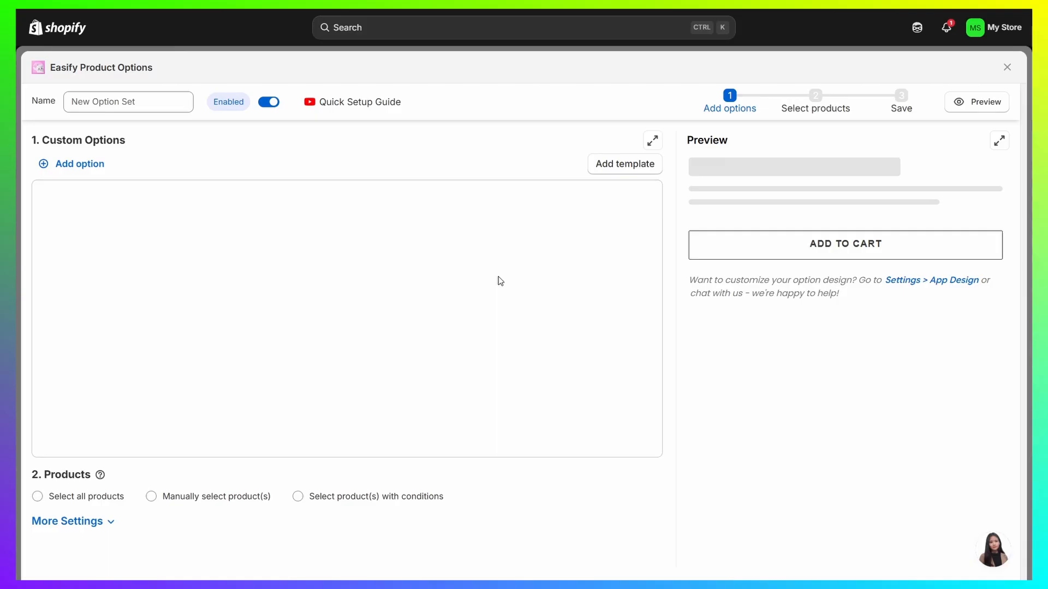
left_click(107, 99)
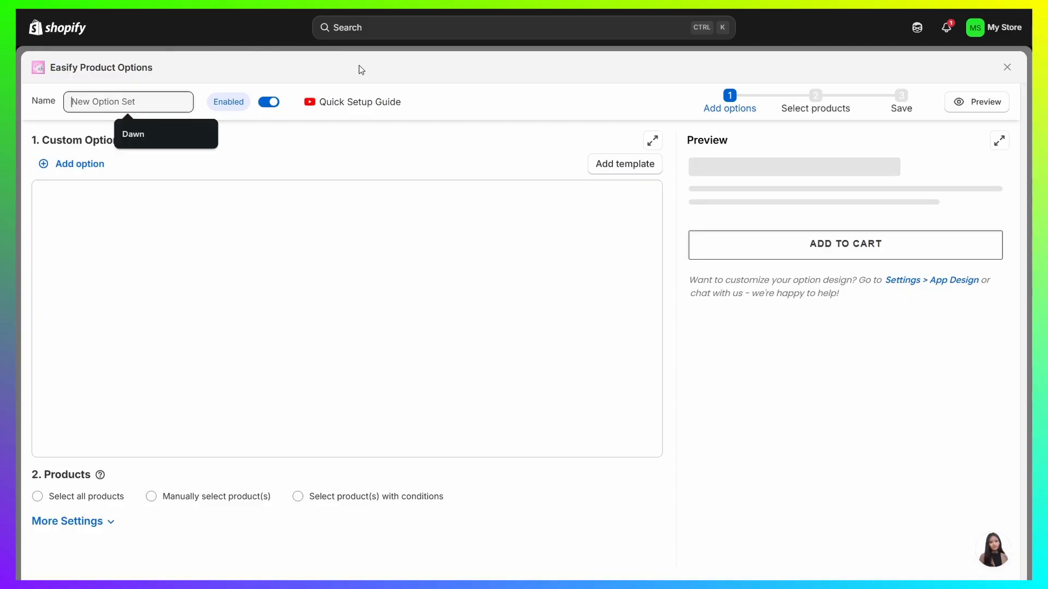
type("Test Field")
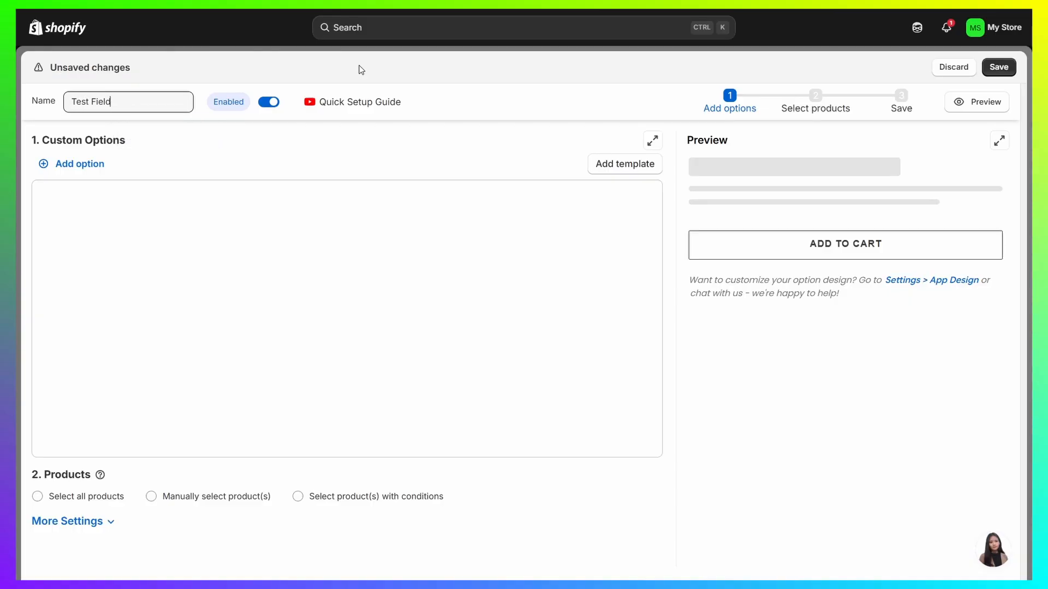
Step: Add a Switch option to the option set and name it "Gift"
left_click(67, 164)
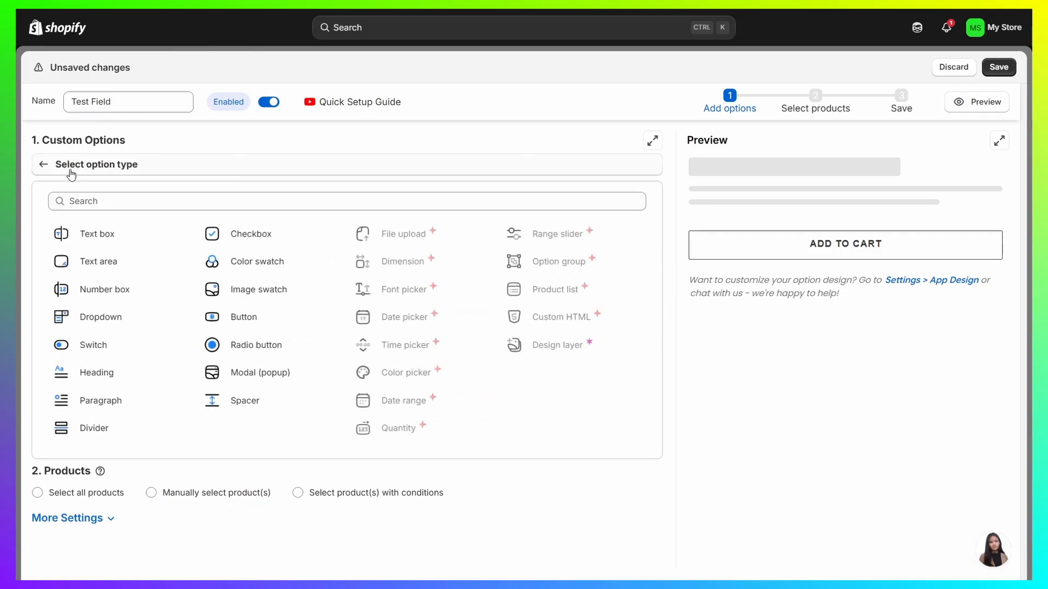
left_click(95, 345)
left_click(144, 221)
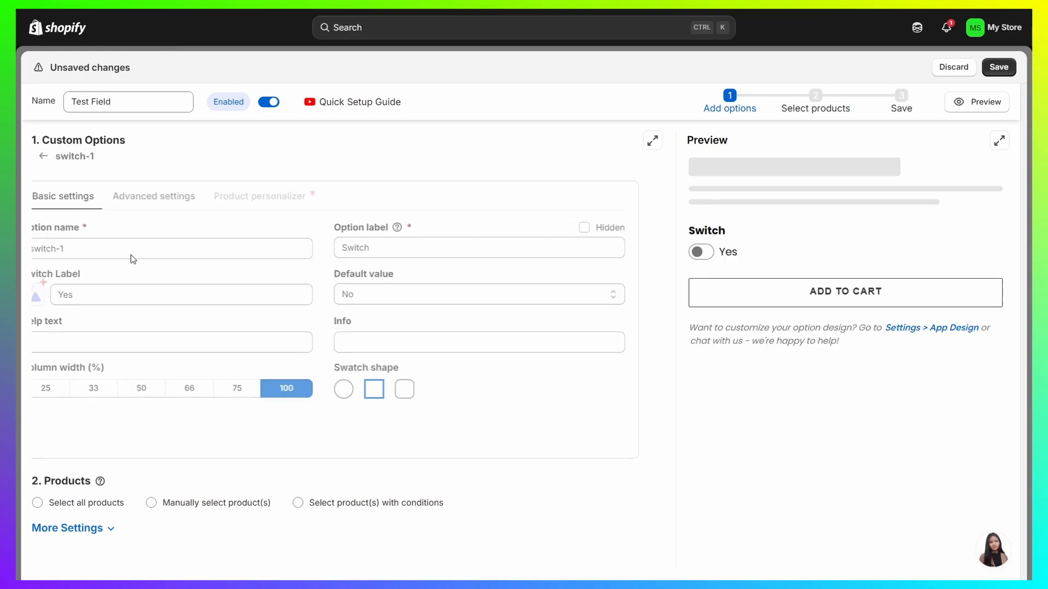
left_click_drag(143, 250, 15, 241)
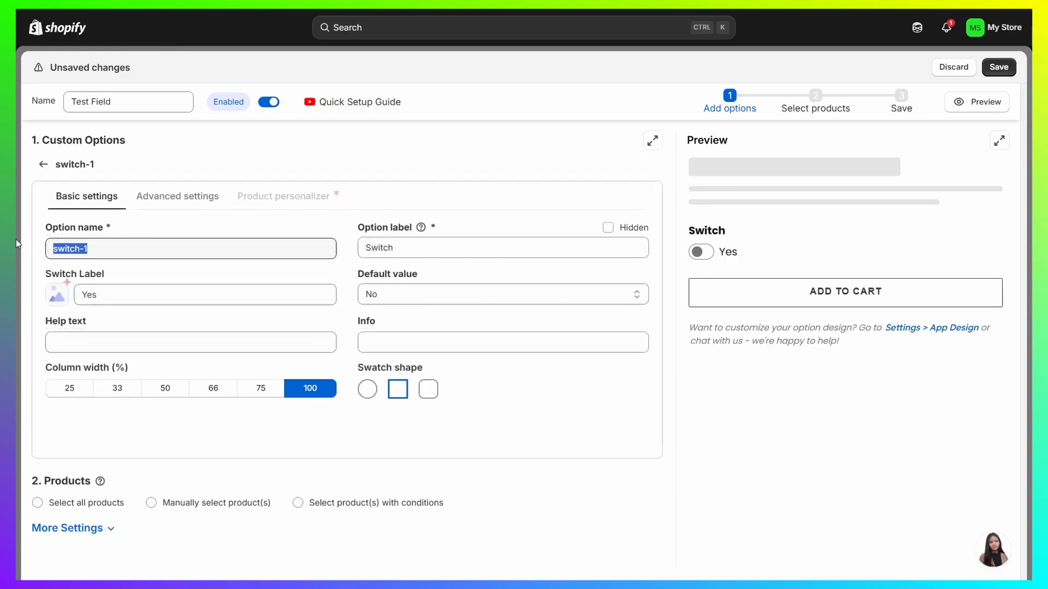
type("Gift")
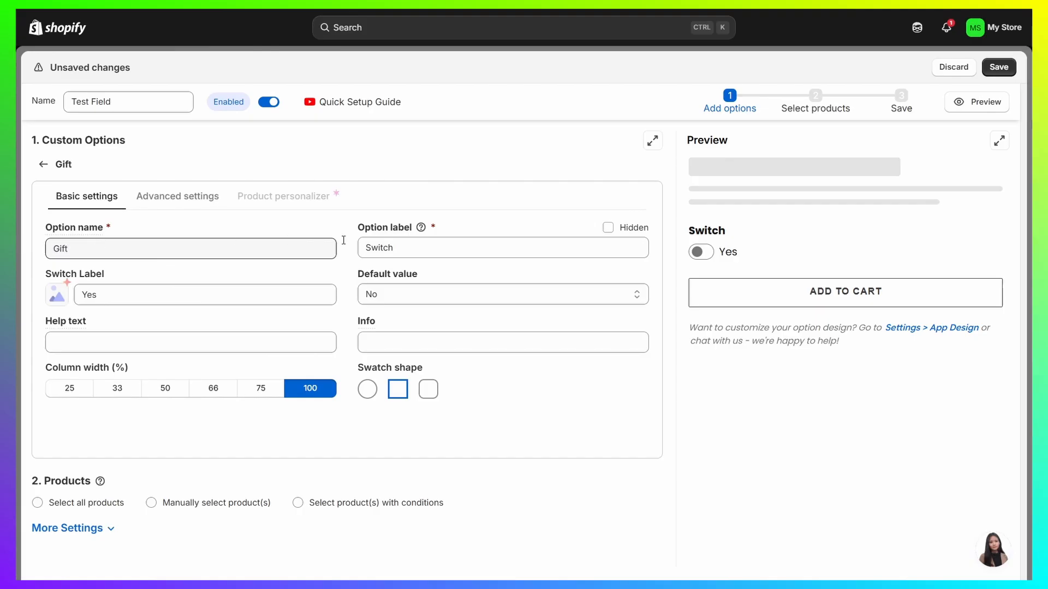
Step: Set the Gift switch's option label to "Is this a Gift?"
left_click_drag(353, 227, 486, 223)
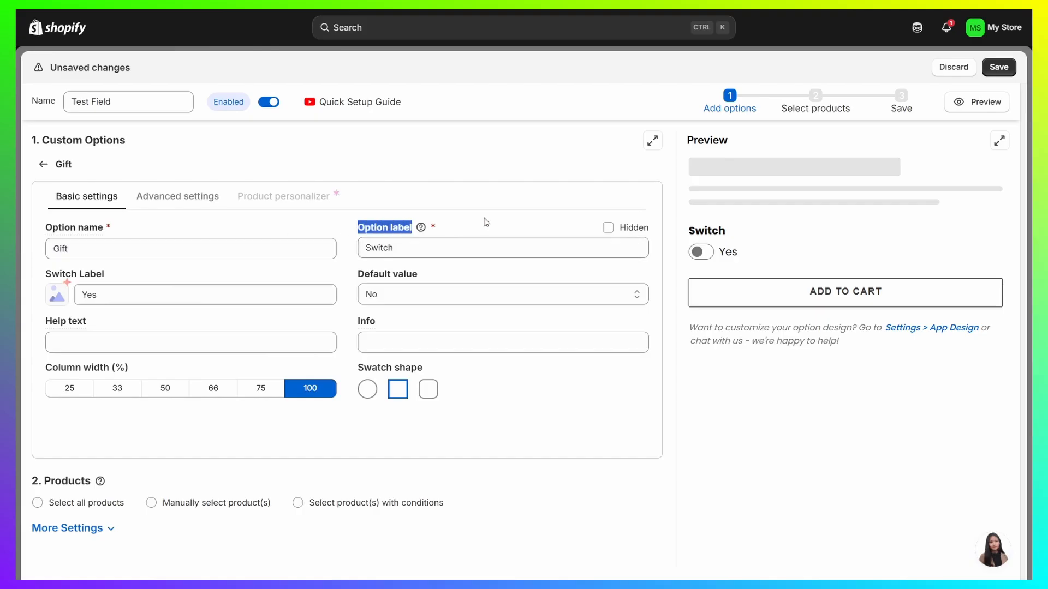
left_click(687, 236)
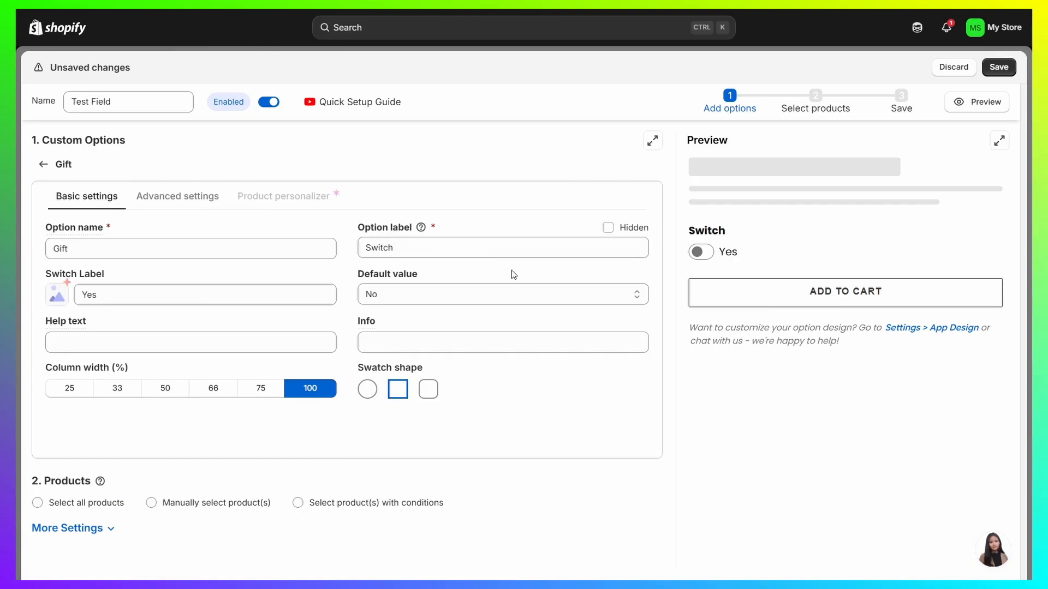
left_click_drag(404, 248, 383, 197)
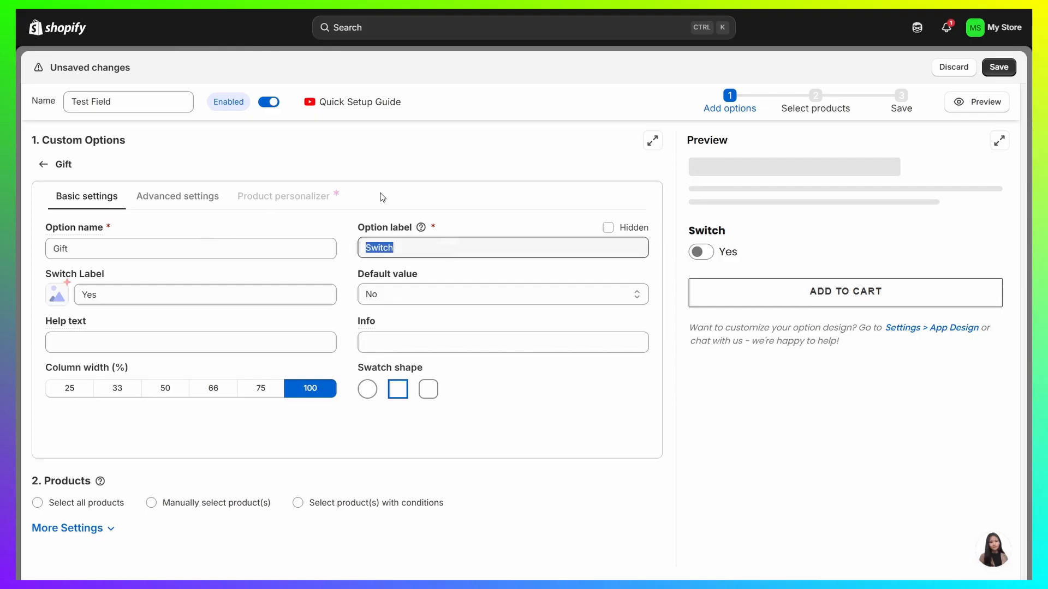
type("Is this a Gift?")
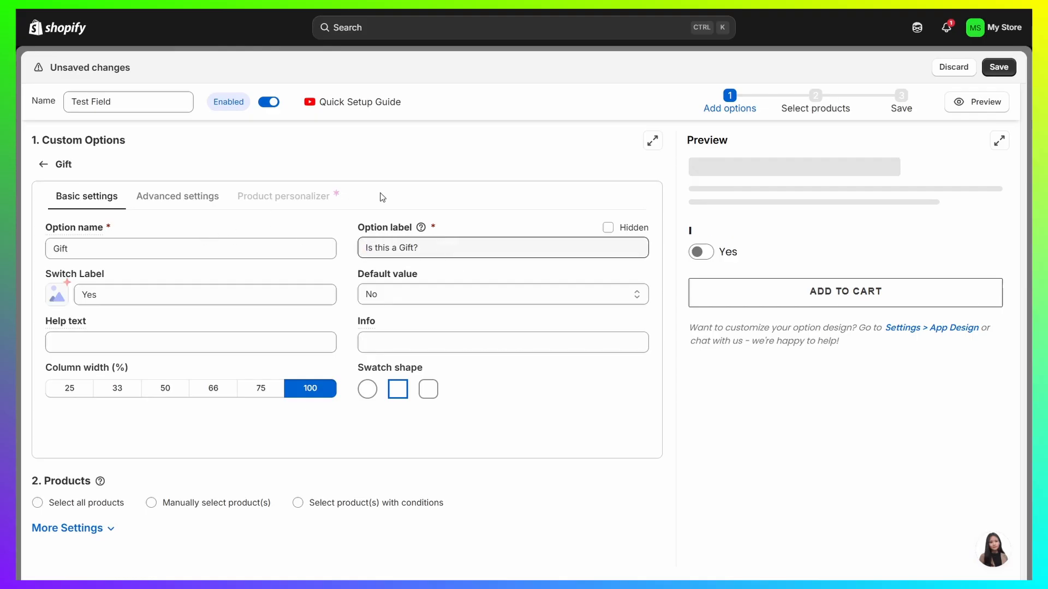
Step: Review the switch's default value and help text settings, and try the switch on and off in the preview
left_click_drag(357, 277, 442, 274)
left_click(443, 274)
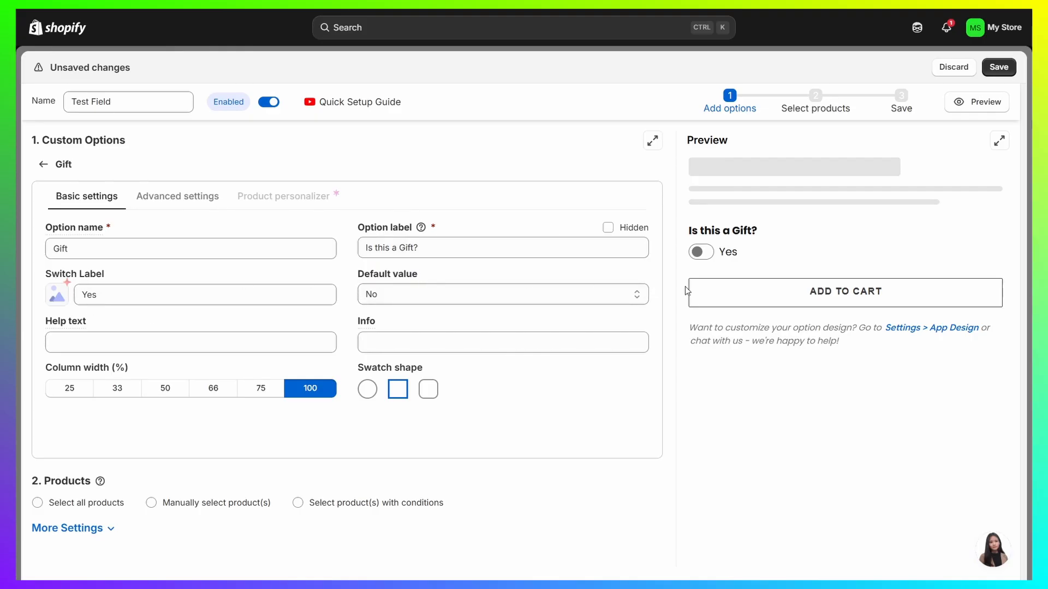
left_click(699, 252)
left_click(698, 251)
left_click(156, 344)
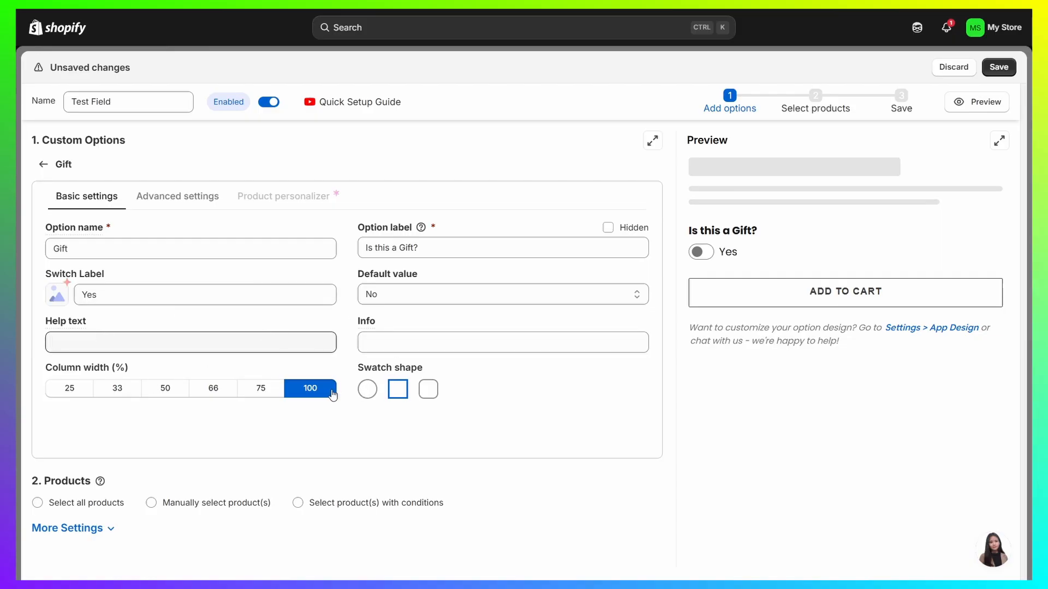
Step: Apply the option set to all products
left_click_drag(45, 478, 101, 481)
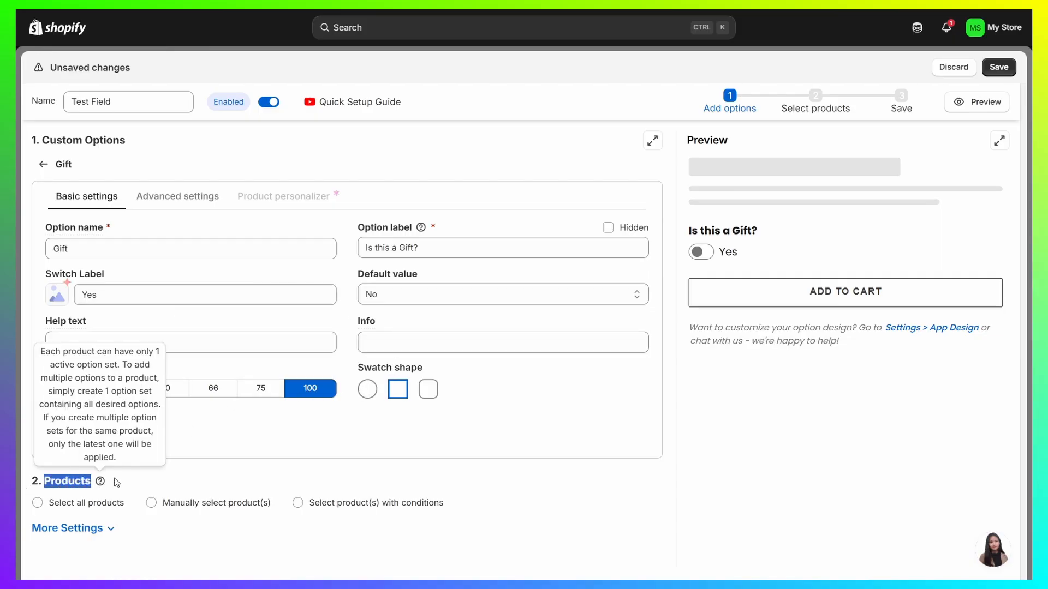
left_click(179, 479)
left_click(79, 504)
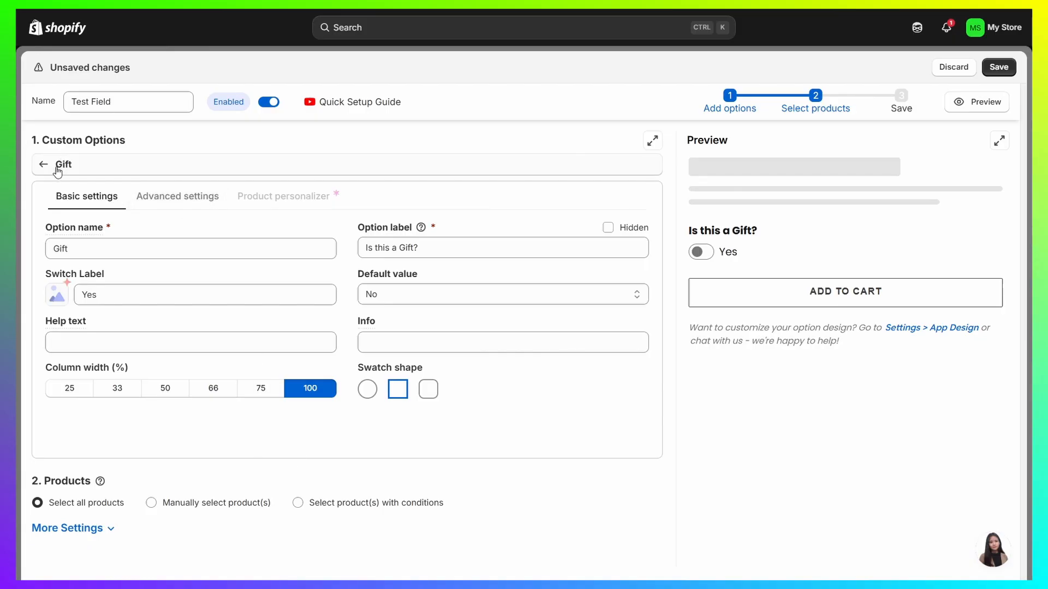
Step: Test the "Is this a Gift?" switch in the preview by turning it on and off repeatedly
left_click(705, 255)
left_click(707, 257)
left_click(707, 257)
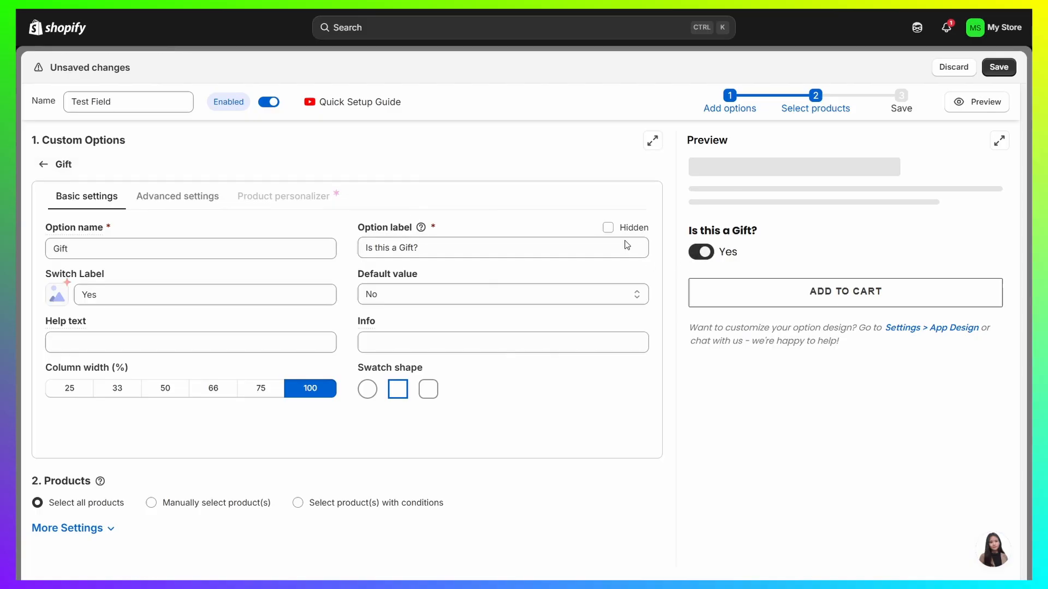
left_click(704, 255)
Step: Return to the option list, add a Text box option and name it "Test Text"
left_click(64, 169)
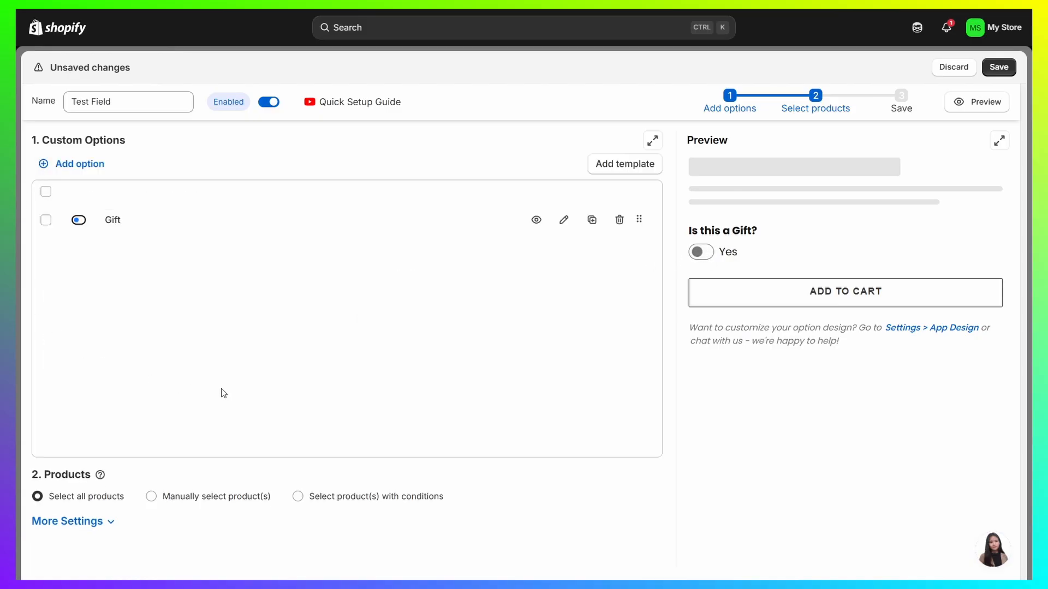
left_click(78, 166)
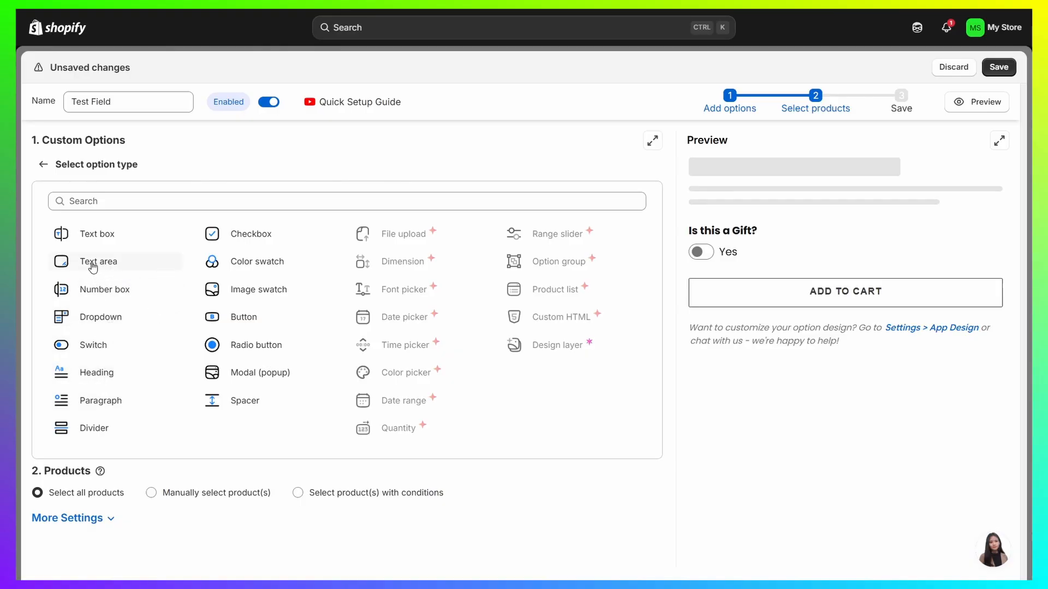
left_click(95, 236)
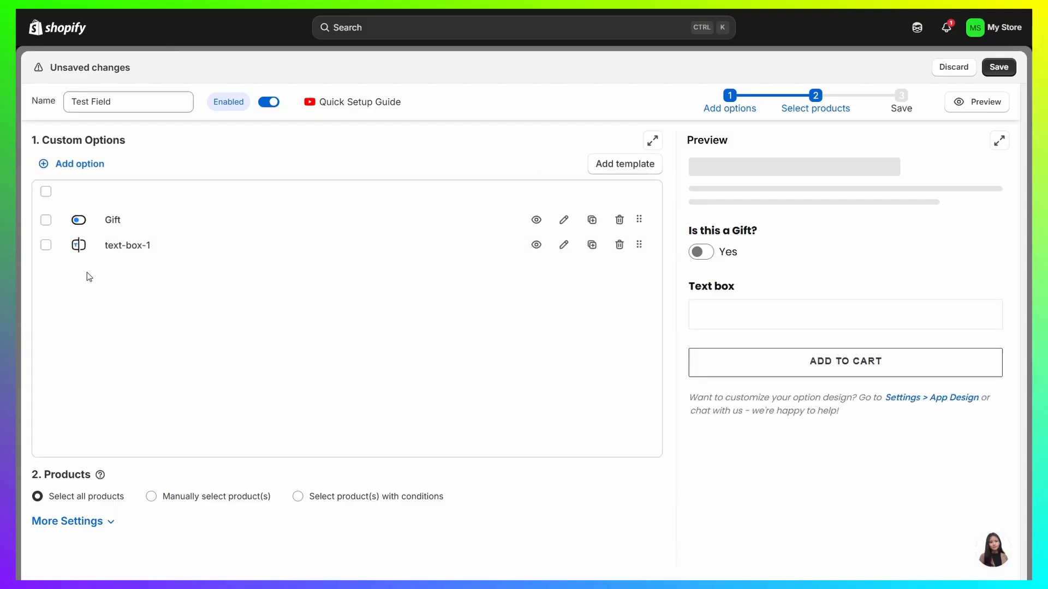
left_click(124, 250)
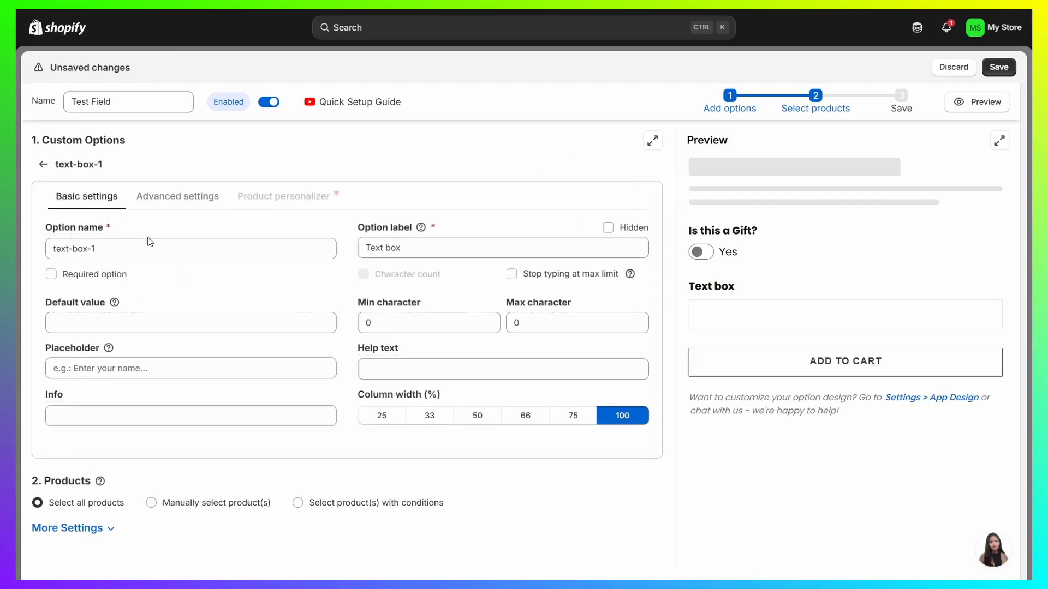
type("Test Text")
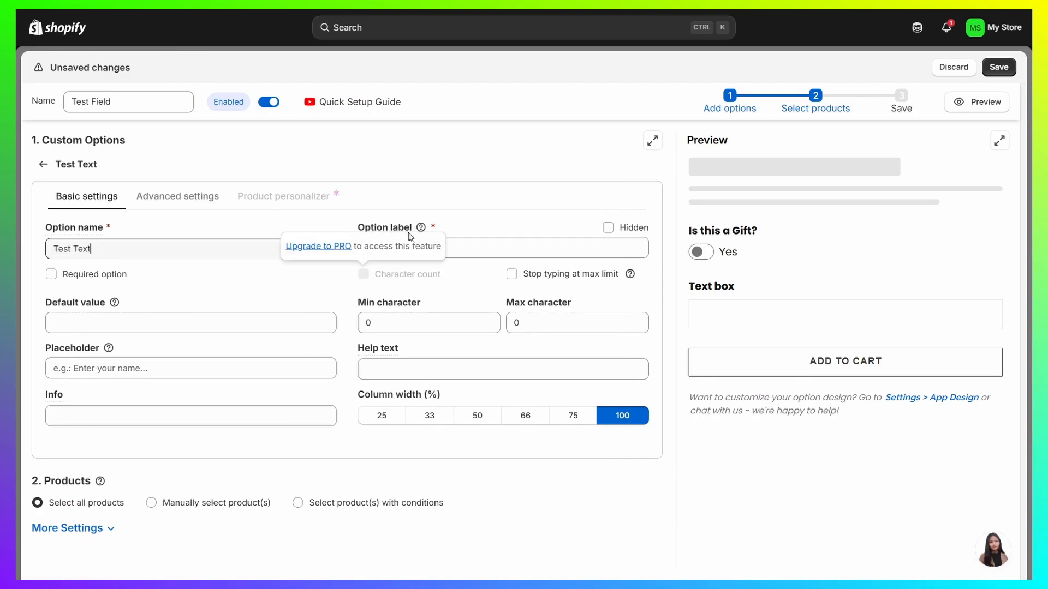
Step: Set the text box's option label to "Specify your gift or whatever" and try the gift switch in the preview
left_click(470, 243)
left_click_drag(463, 242, 286, 244)
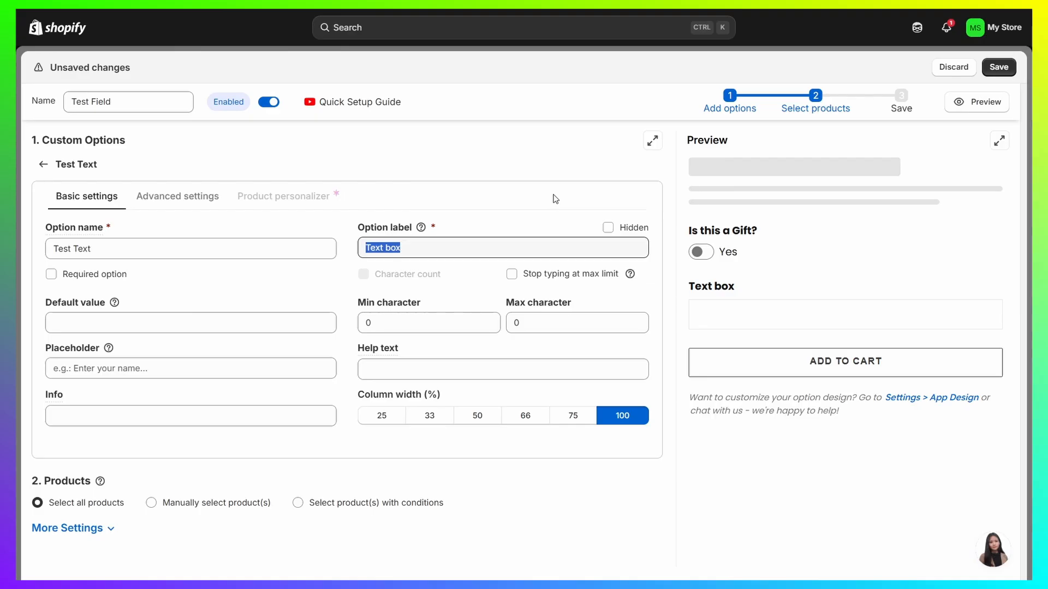
type("Specify your gift or whatever")
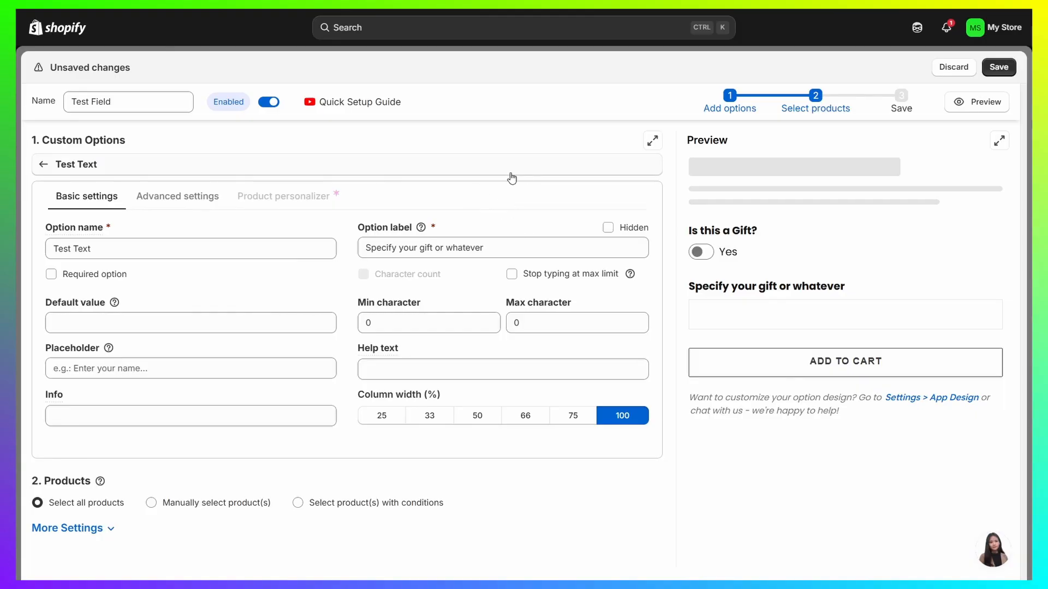
left_click(703, 255)
left_click(703, 254)
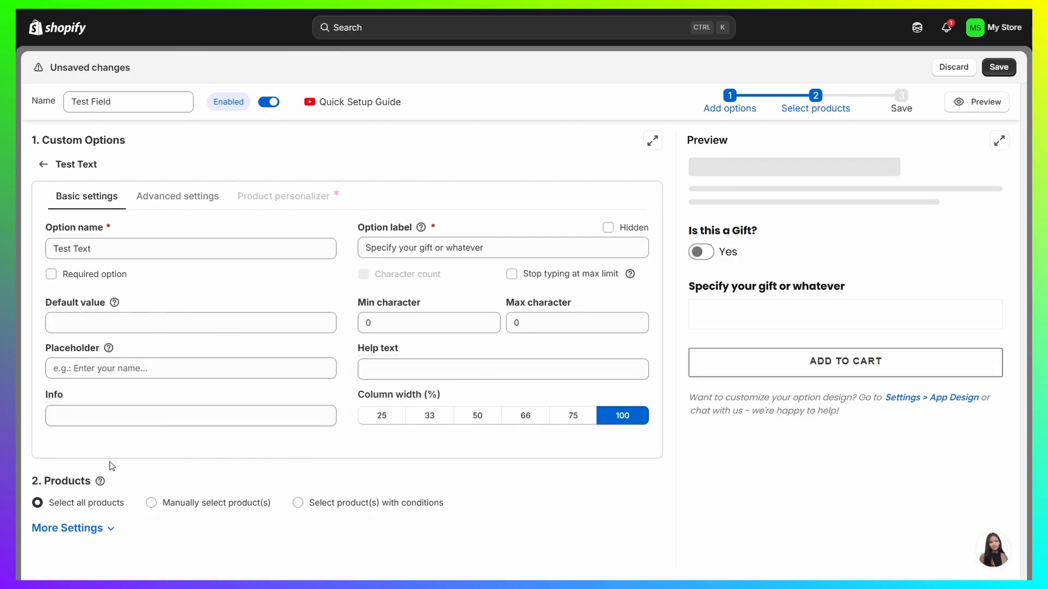
Step: Enable conditional logic in the text box's advanced settings and require all of the conditions to be true
left_click(169, 202)
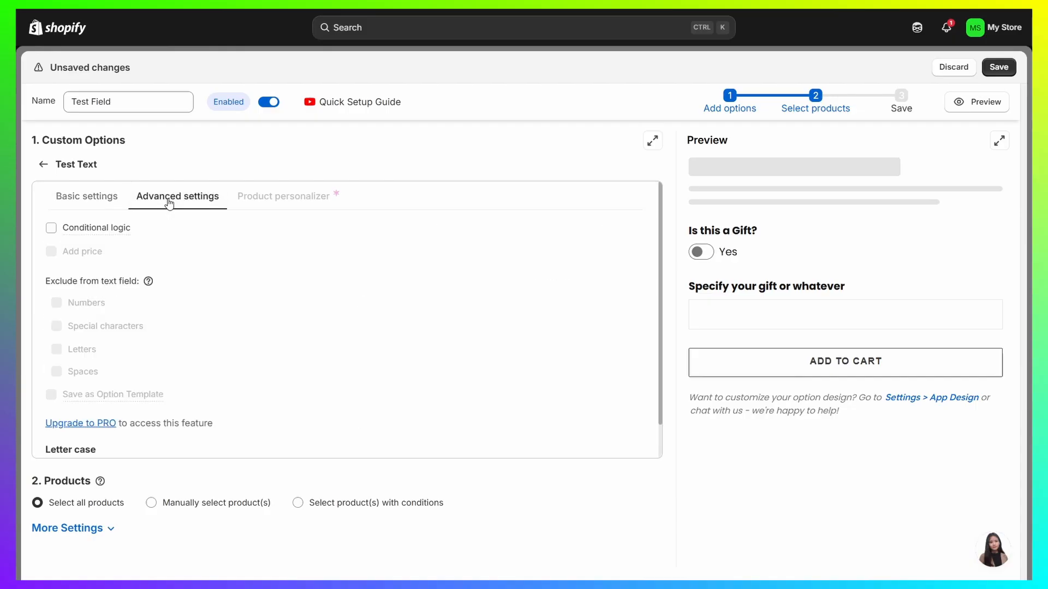
left_click(51, 229)
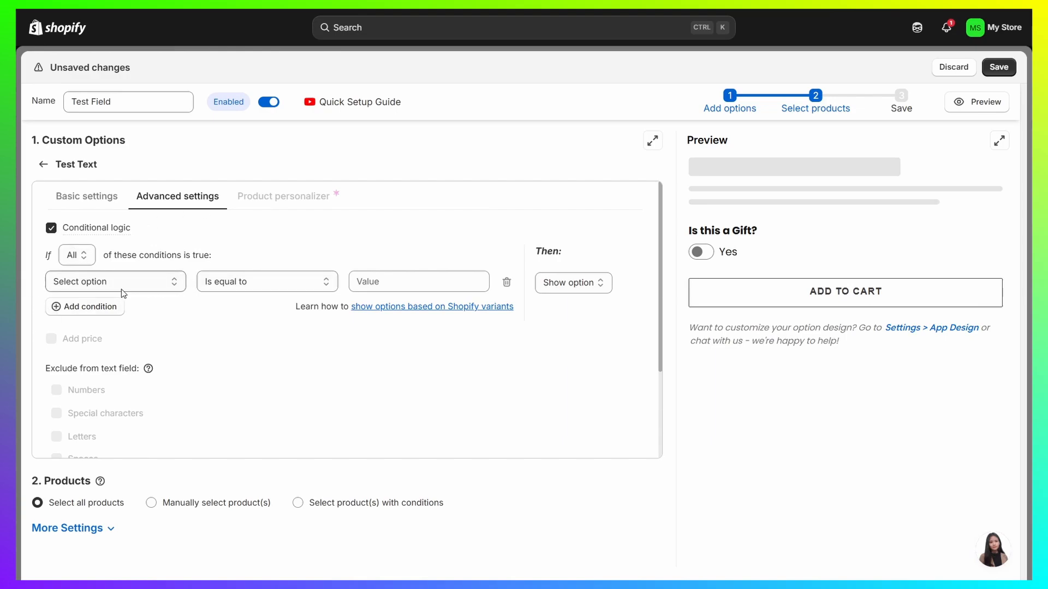
left_click(77, 255)
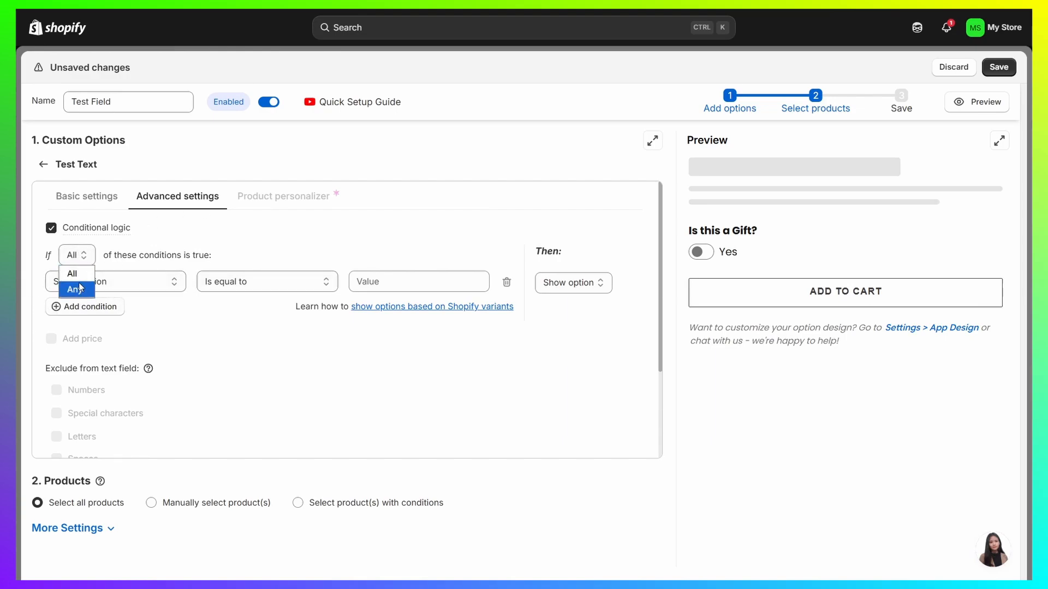
left_click(82, 273)
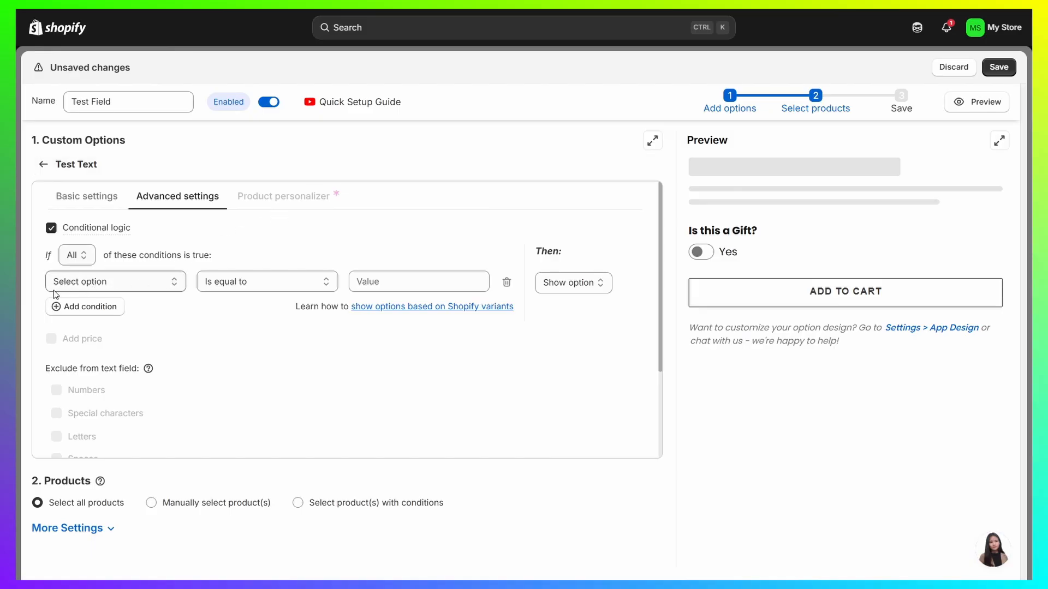
Step: Define the condition that Gift is equal to the gift switch's value, trying the switch in the preview
left_click(116, 285)
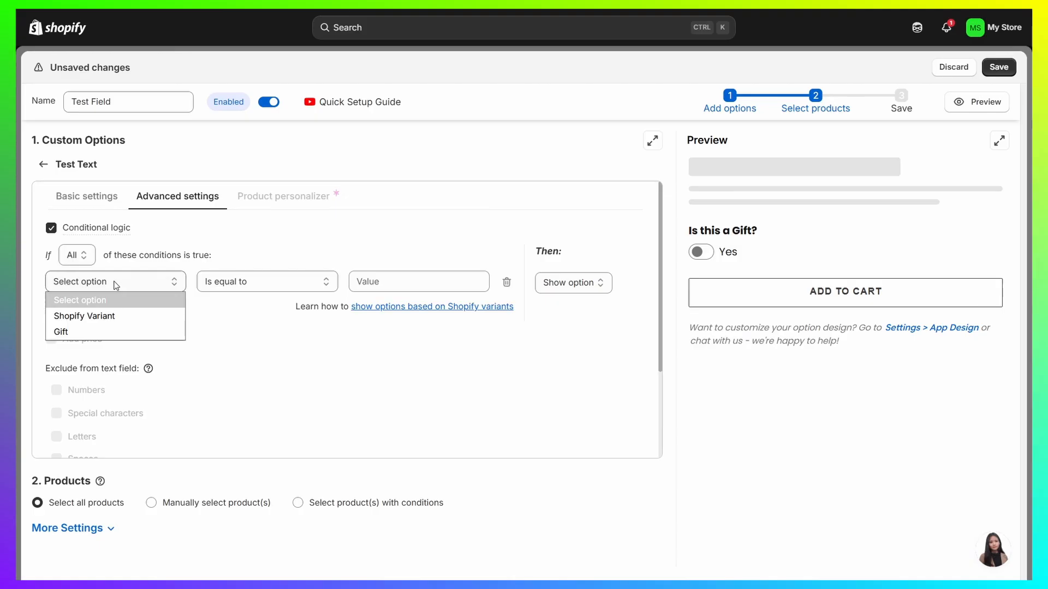
left_click(75, 333)
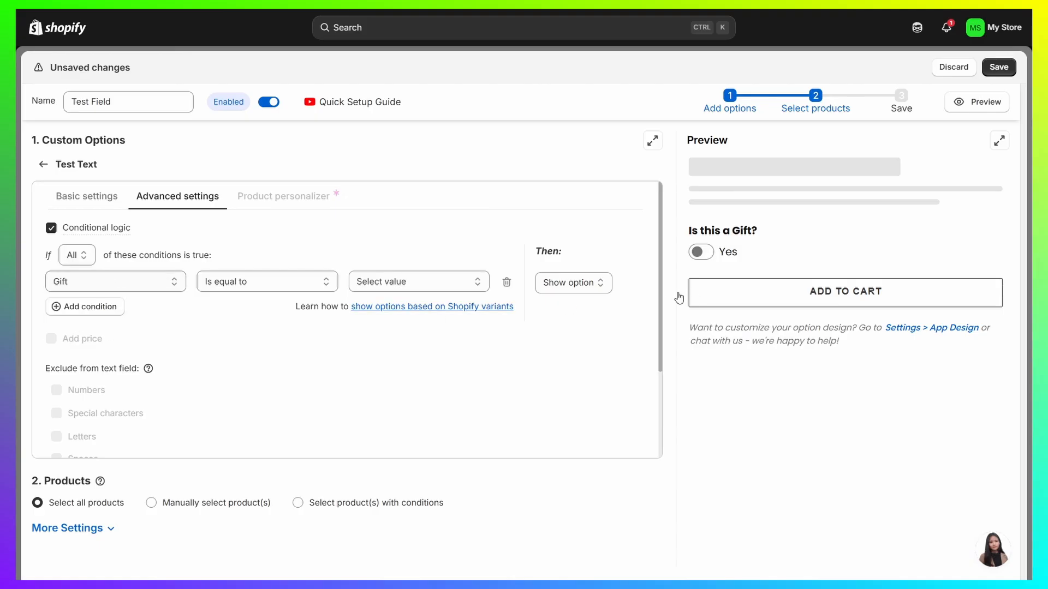
left_click(700, 253)
left_click(700, 254)
left_click(418, 280)
left_click(375, 319)
Step: Save the option set, close its editor and check the status of Test Field in the option set list
left_click(999, 69)
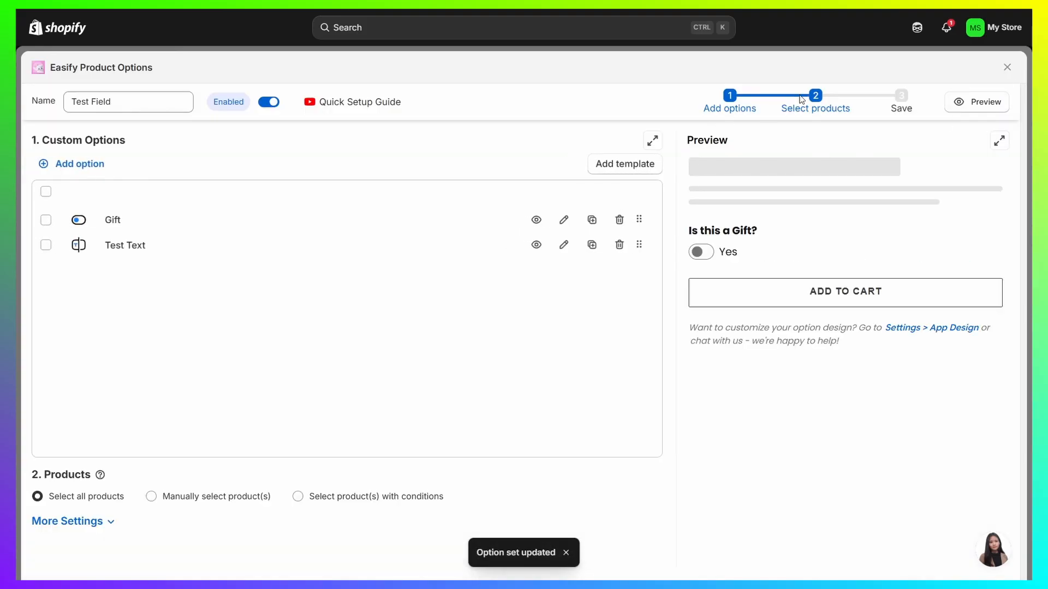
left_click(1007, 67)
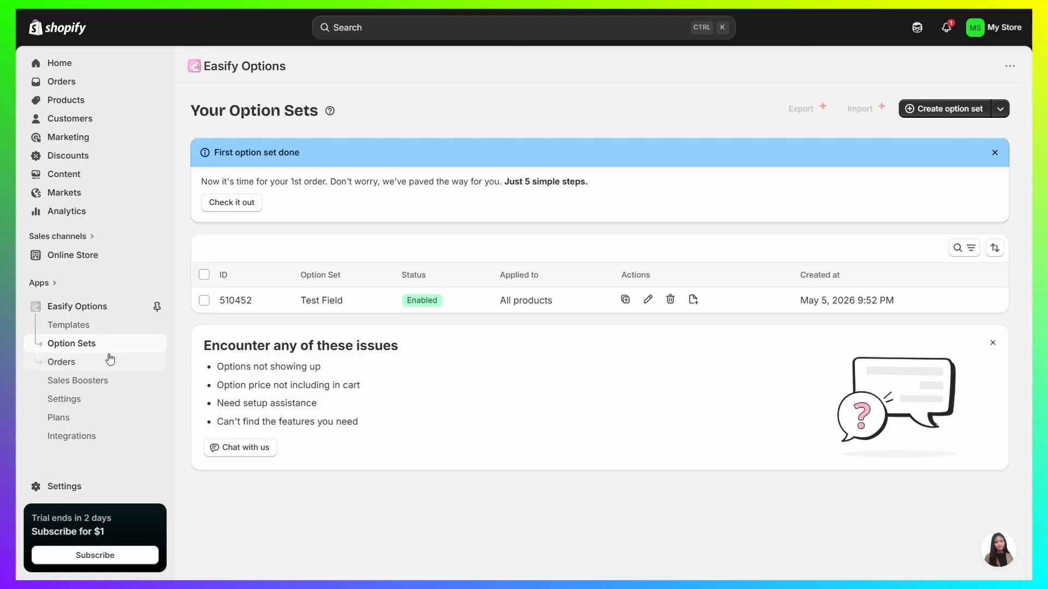
left_click_drag(391, 302, 435, 302)
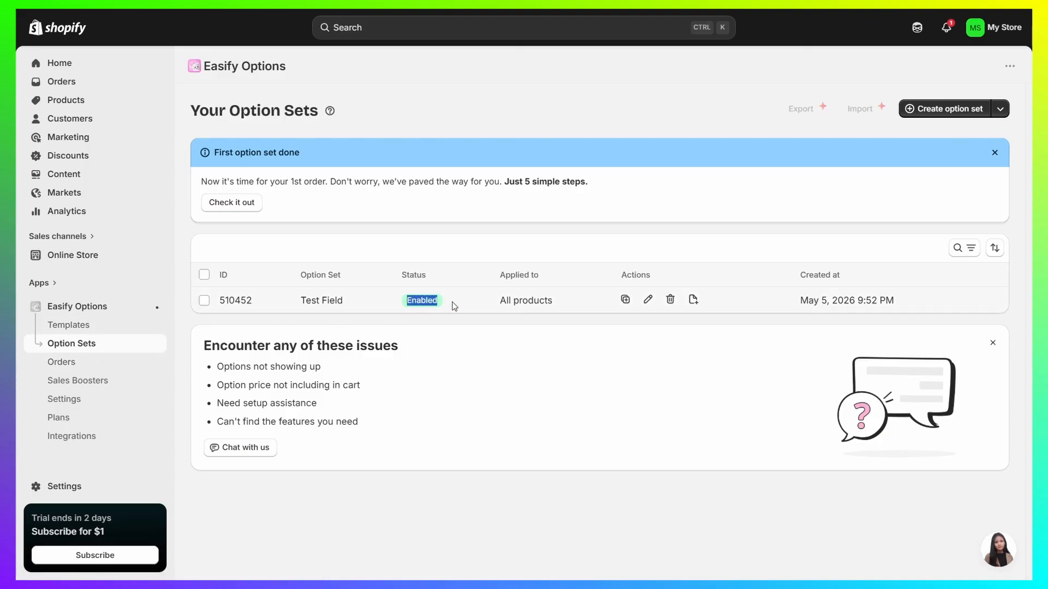
left_click(153, 270)
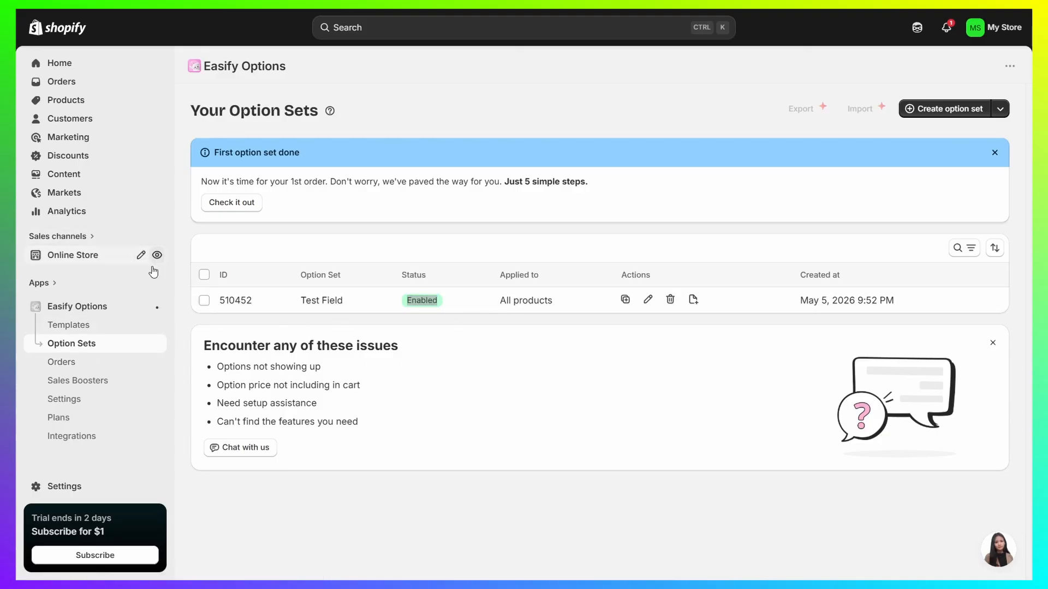